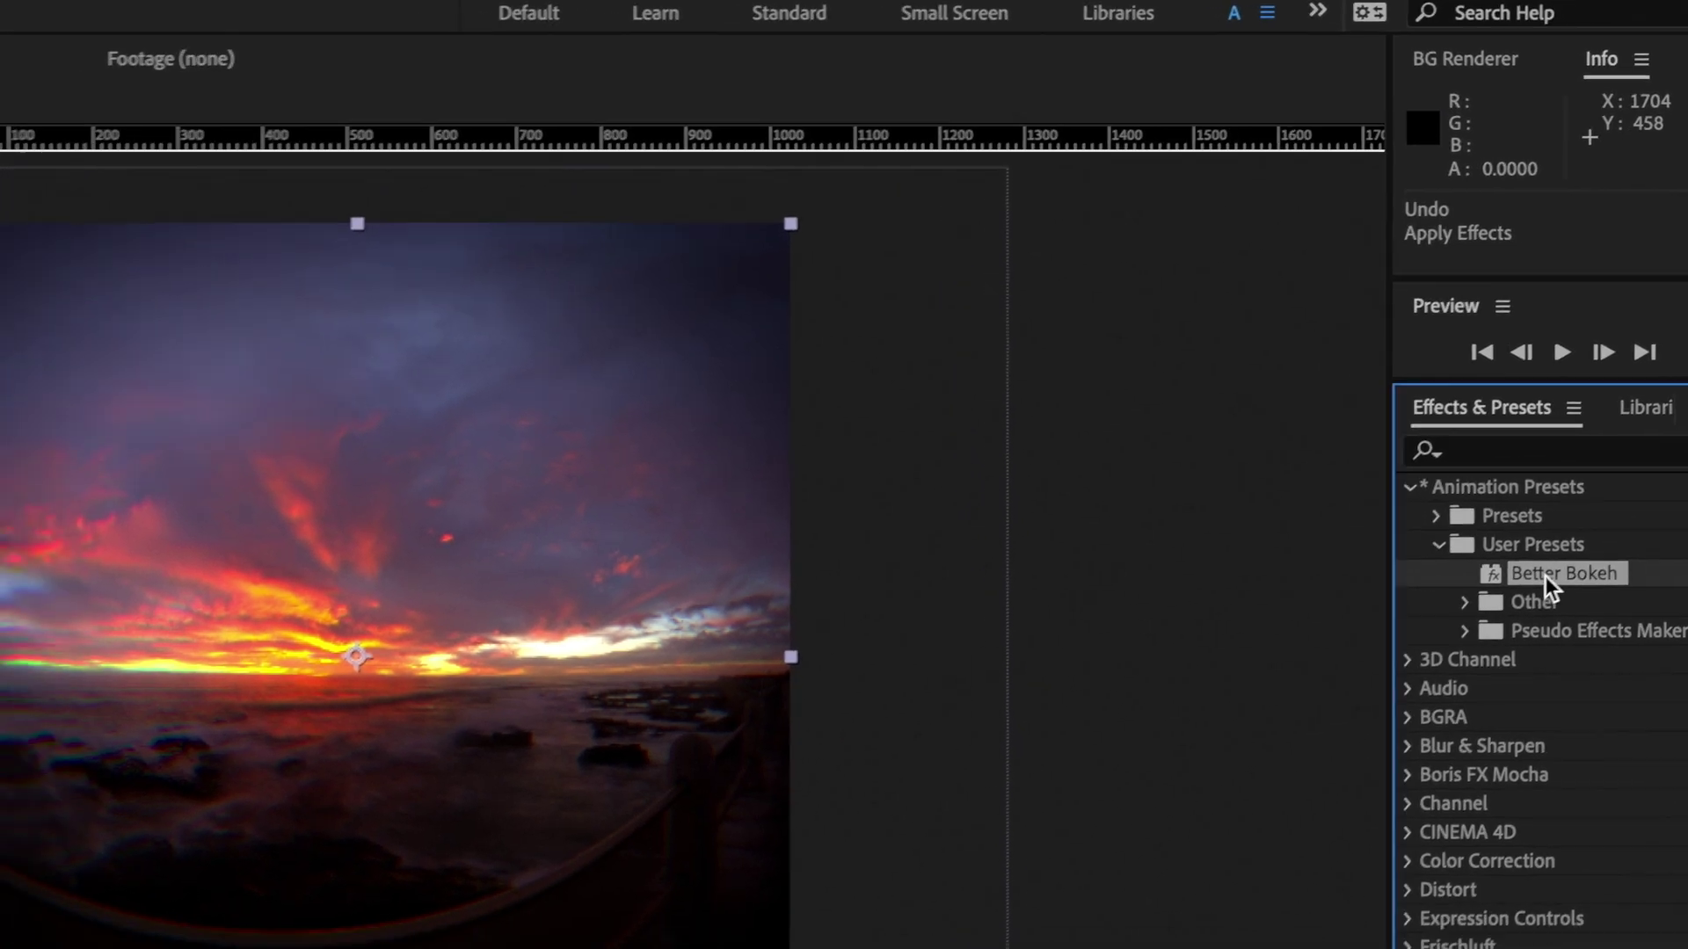
Step: Apply the Better Bokeh user preset to the adjustment layer and start editing its Blur Radius
double_click(1512, 605)
click(258, 74)
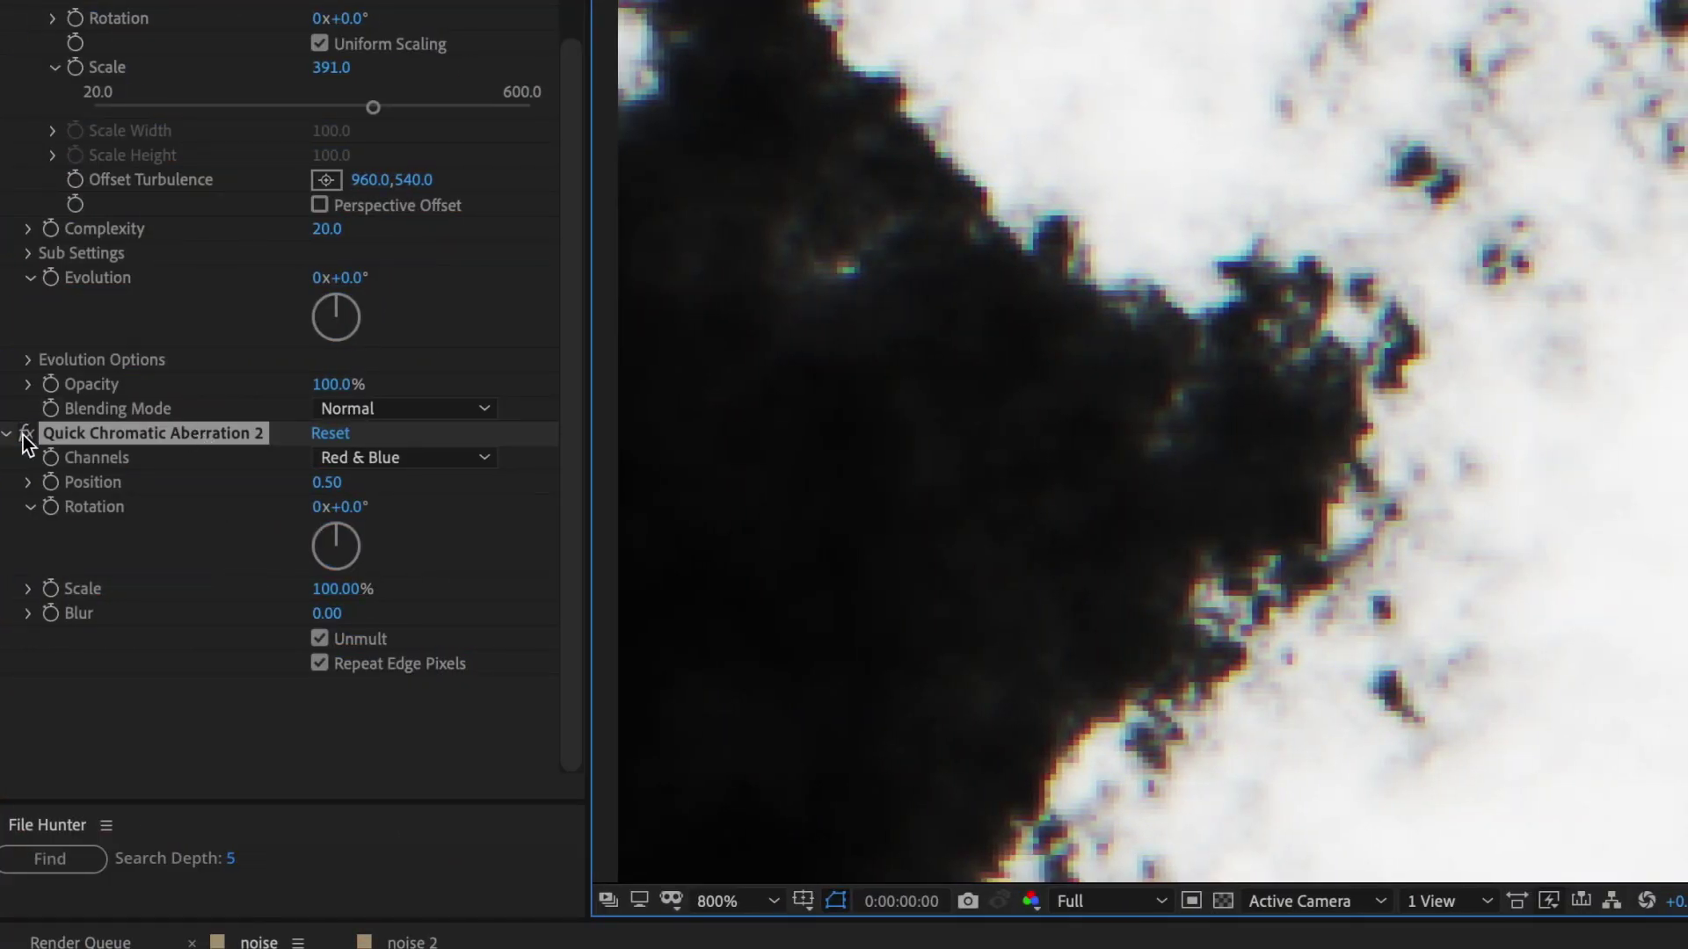
Step: Turn off Quick Chromatic Aberration 2 for comparison and add an expression to its Position
click(22, 436)
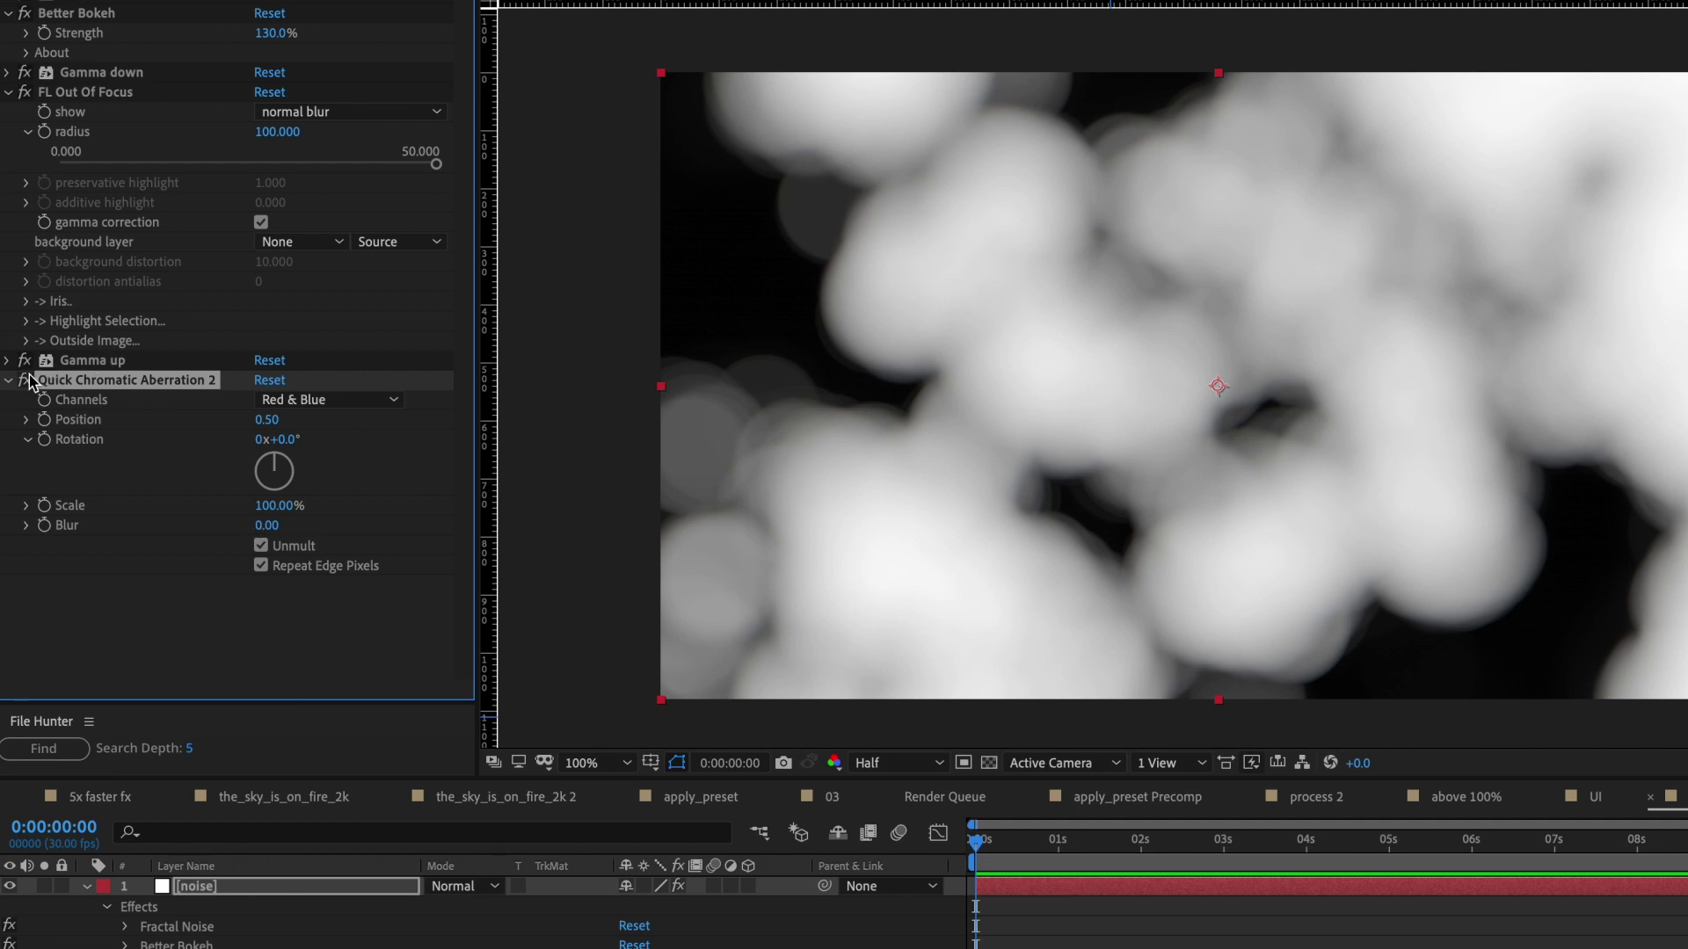
scroll(915, 418, up, 4)
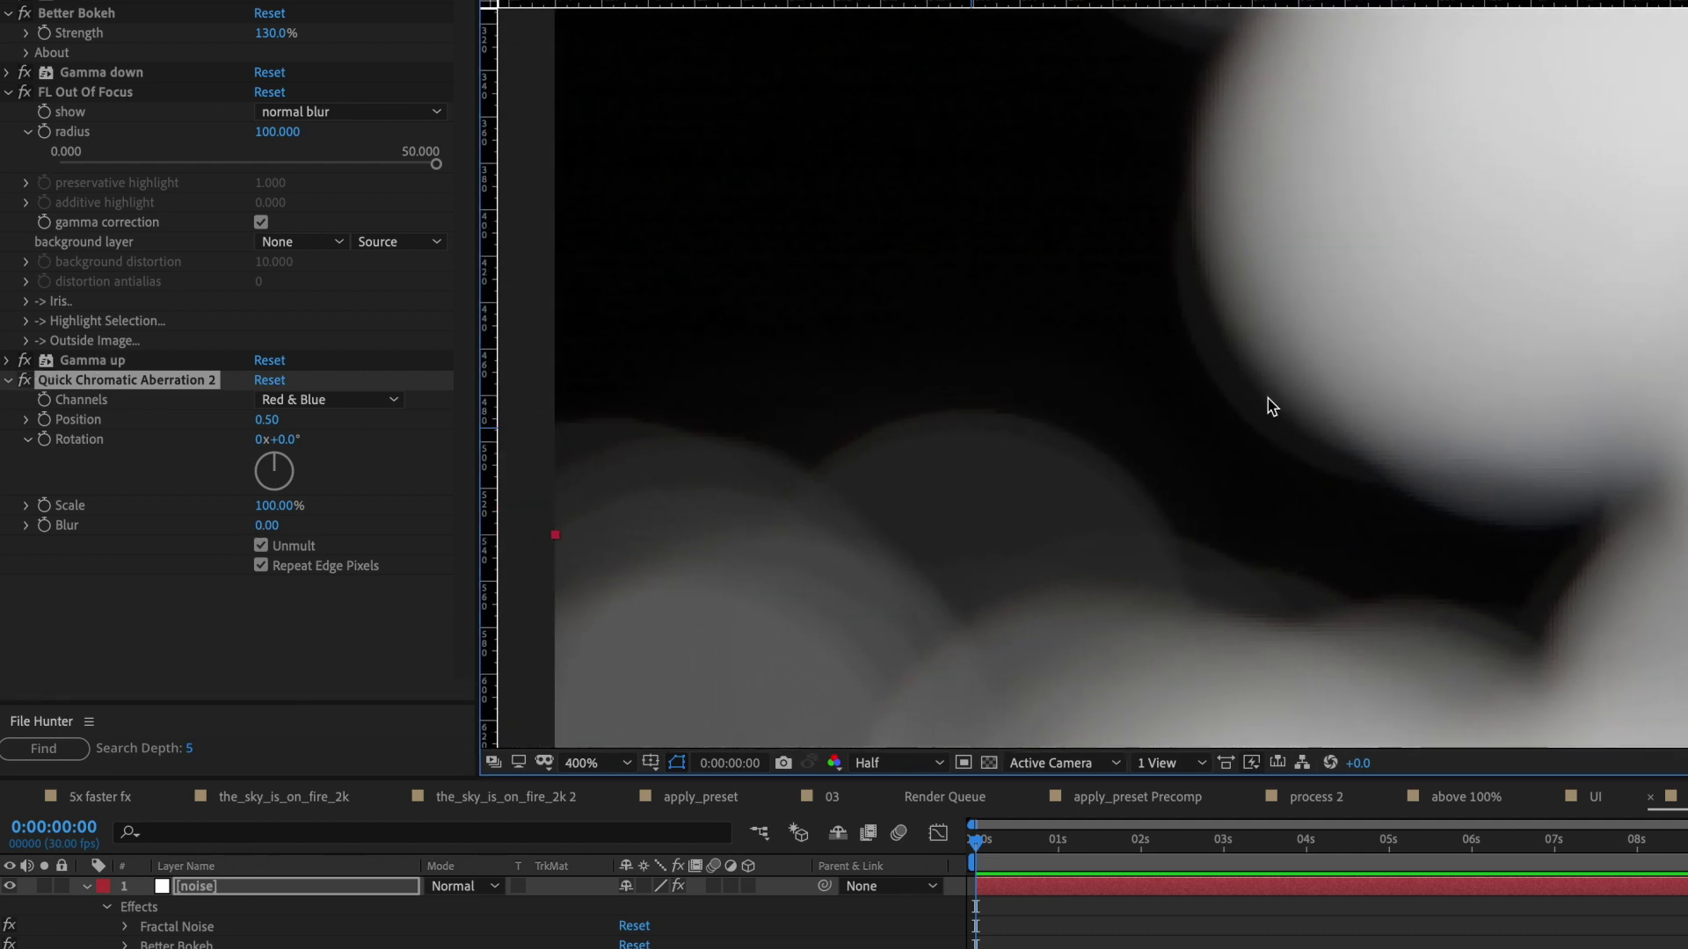
click(25, 381)
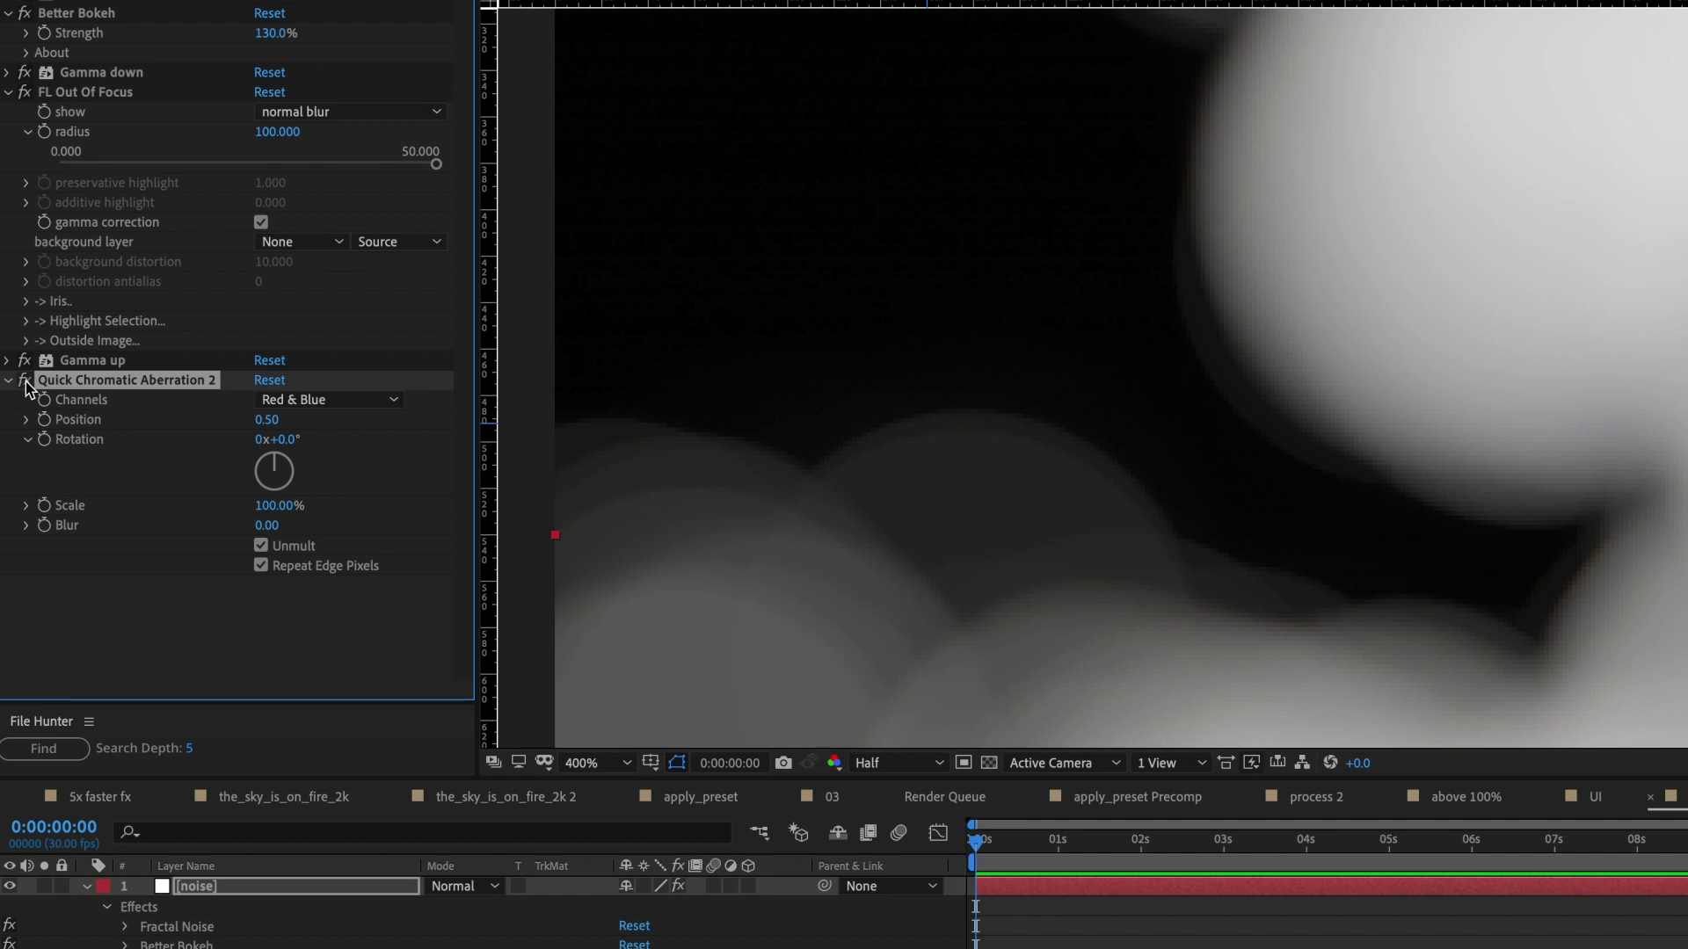
alt+click(44, 419)
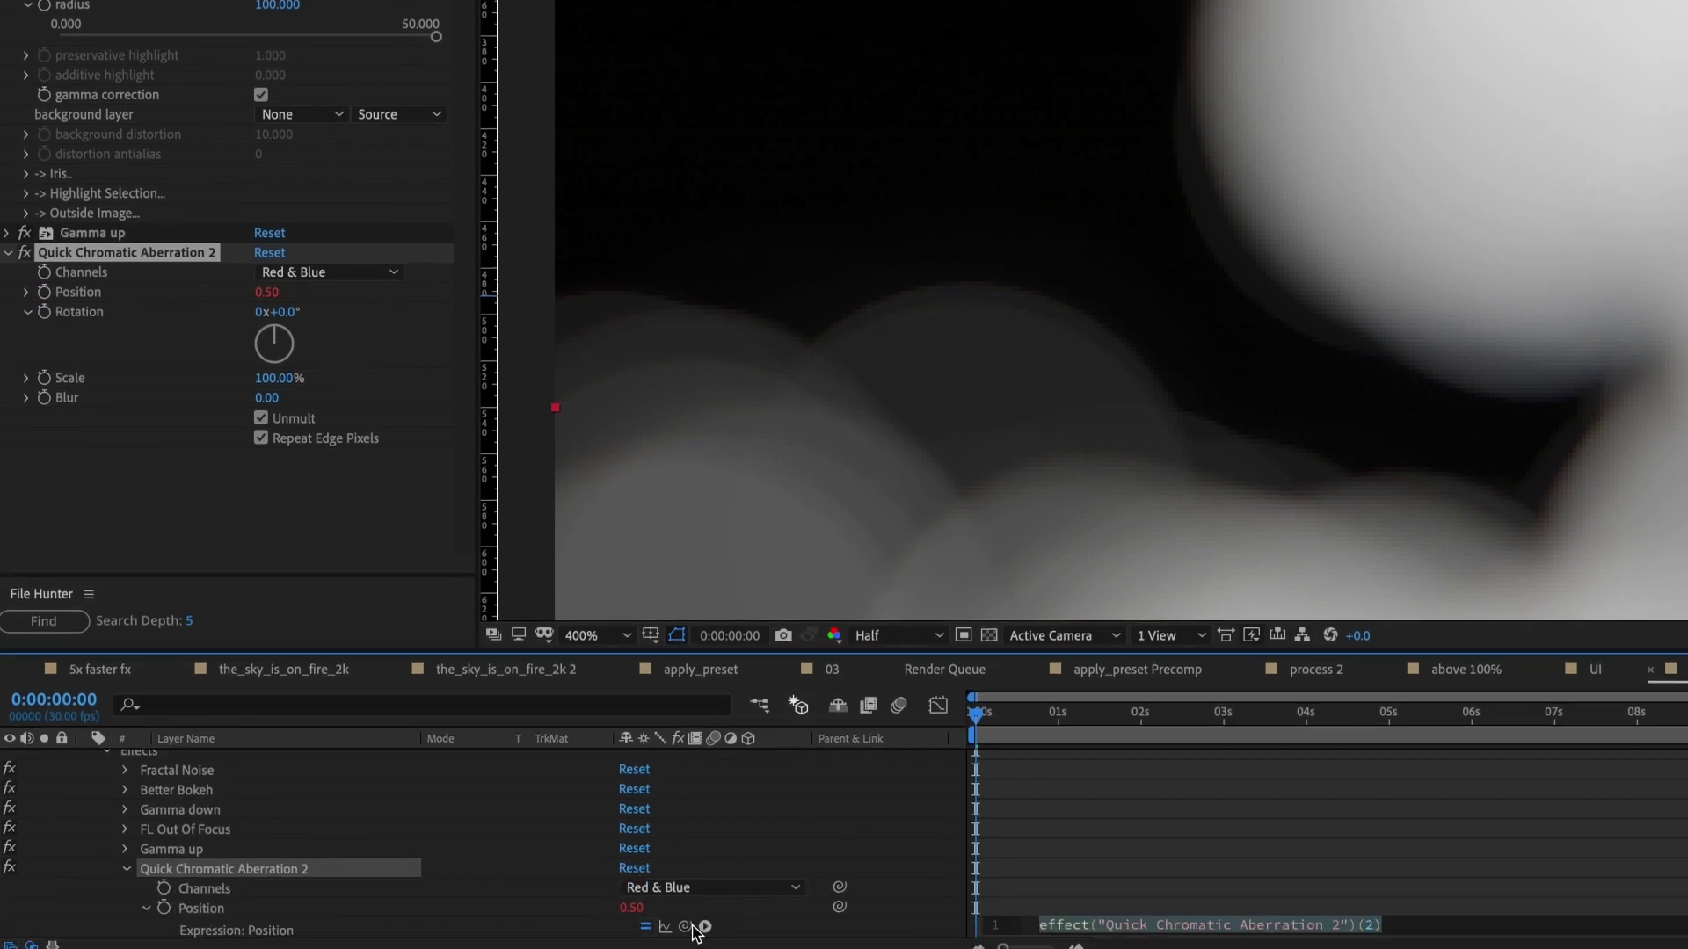
Step: Pick-whip the aberration Position expression to the FL Out Of Focus radius and commit it
drag(705, 926, 98, 17)
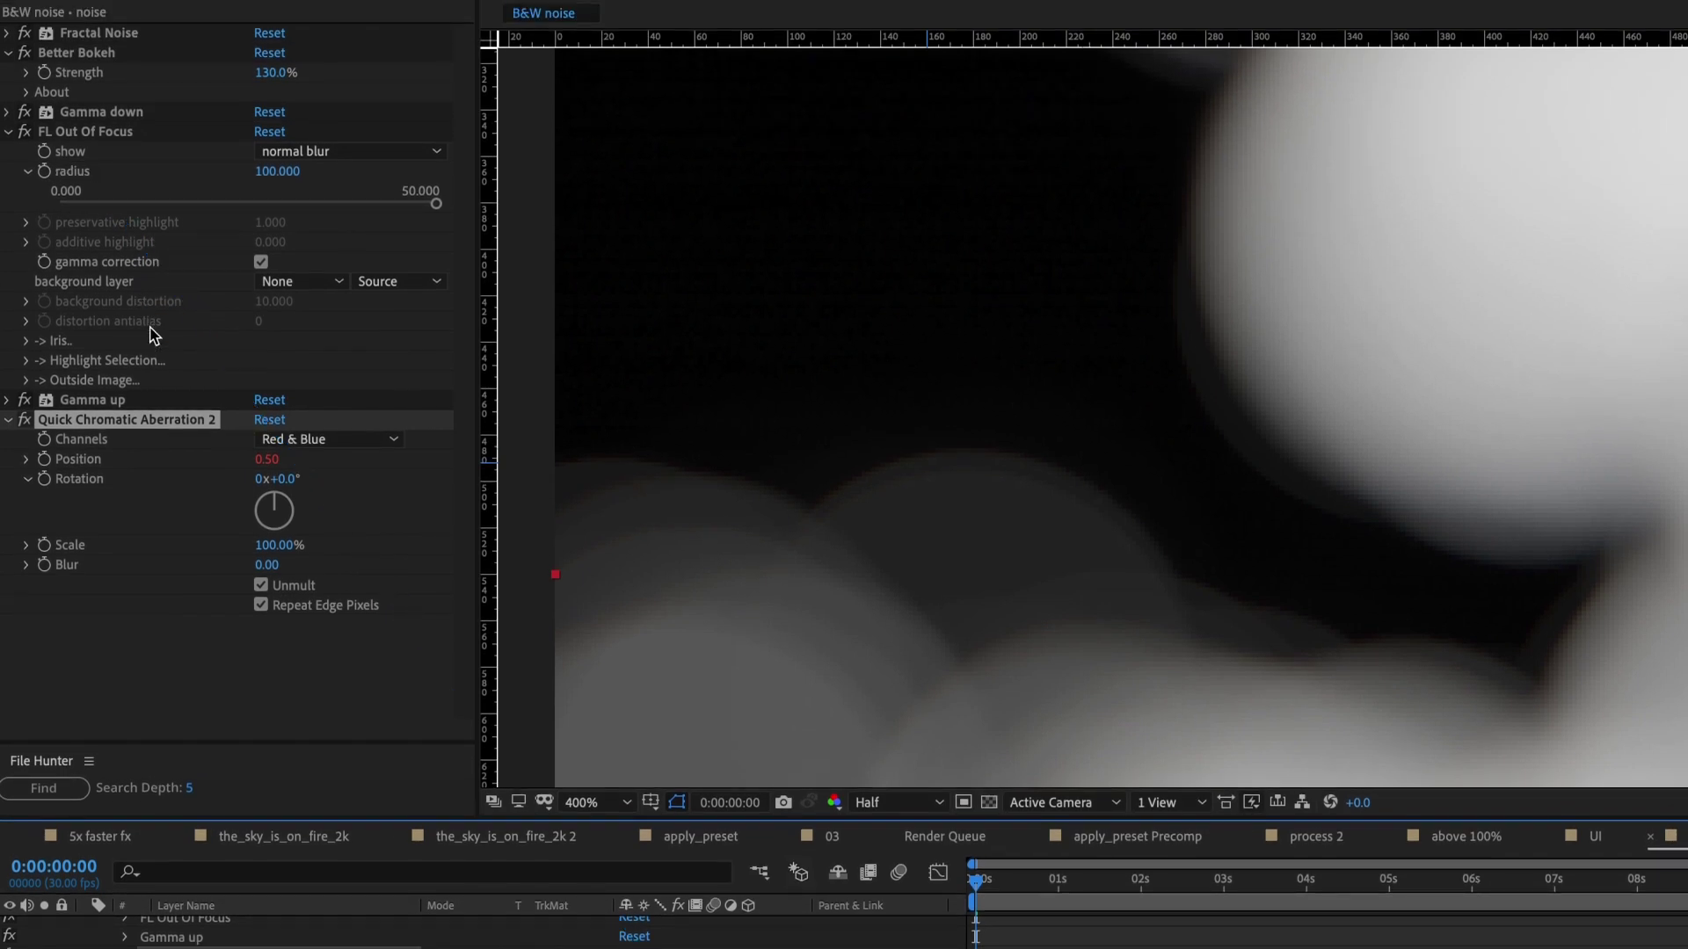
click(199, 632)
drag(1206, 581, 1031, 535)
scroll(1030, 534, down, 4)
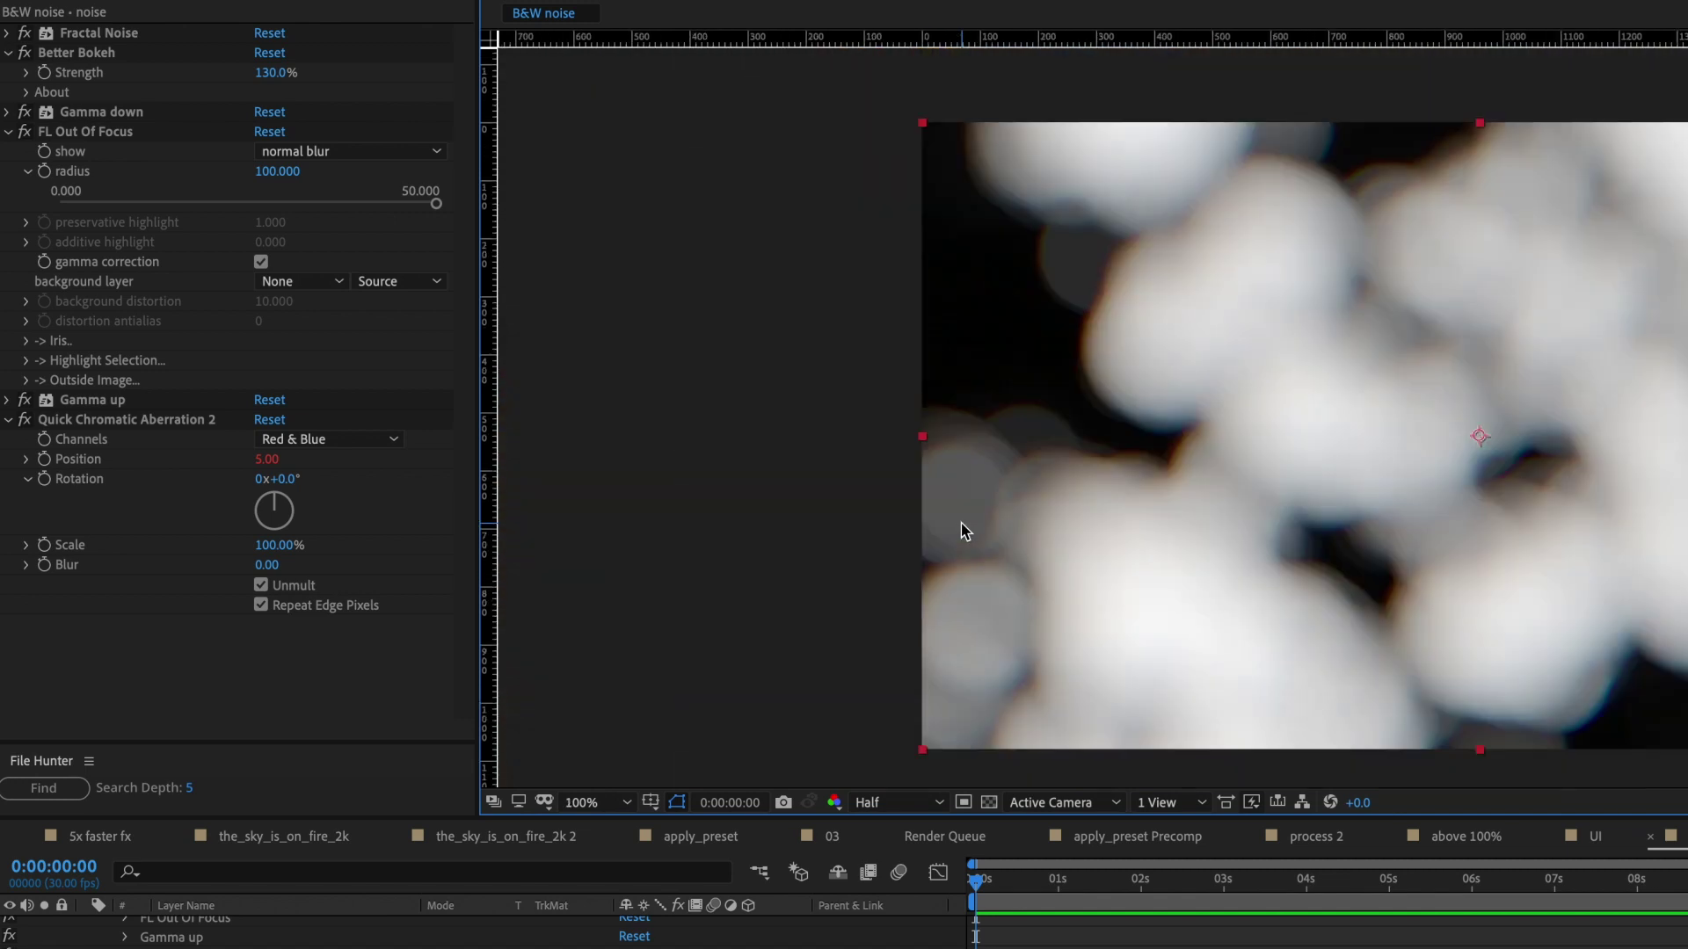
scroll(961, 528, right, 5)
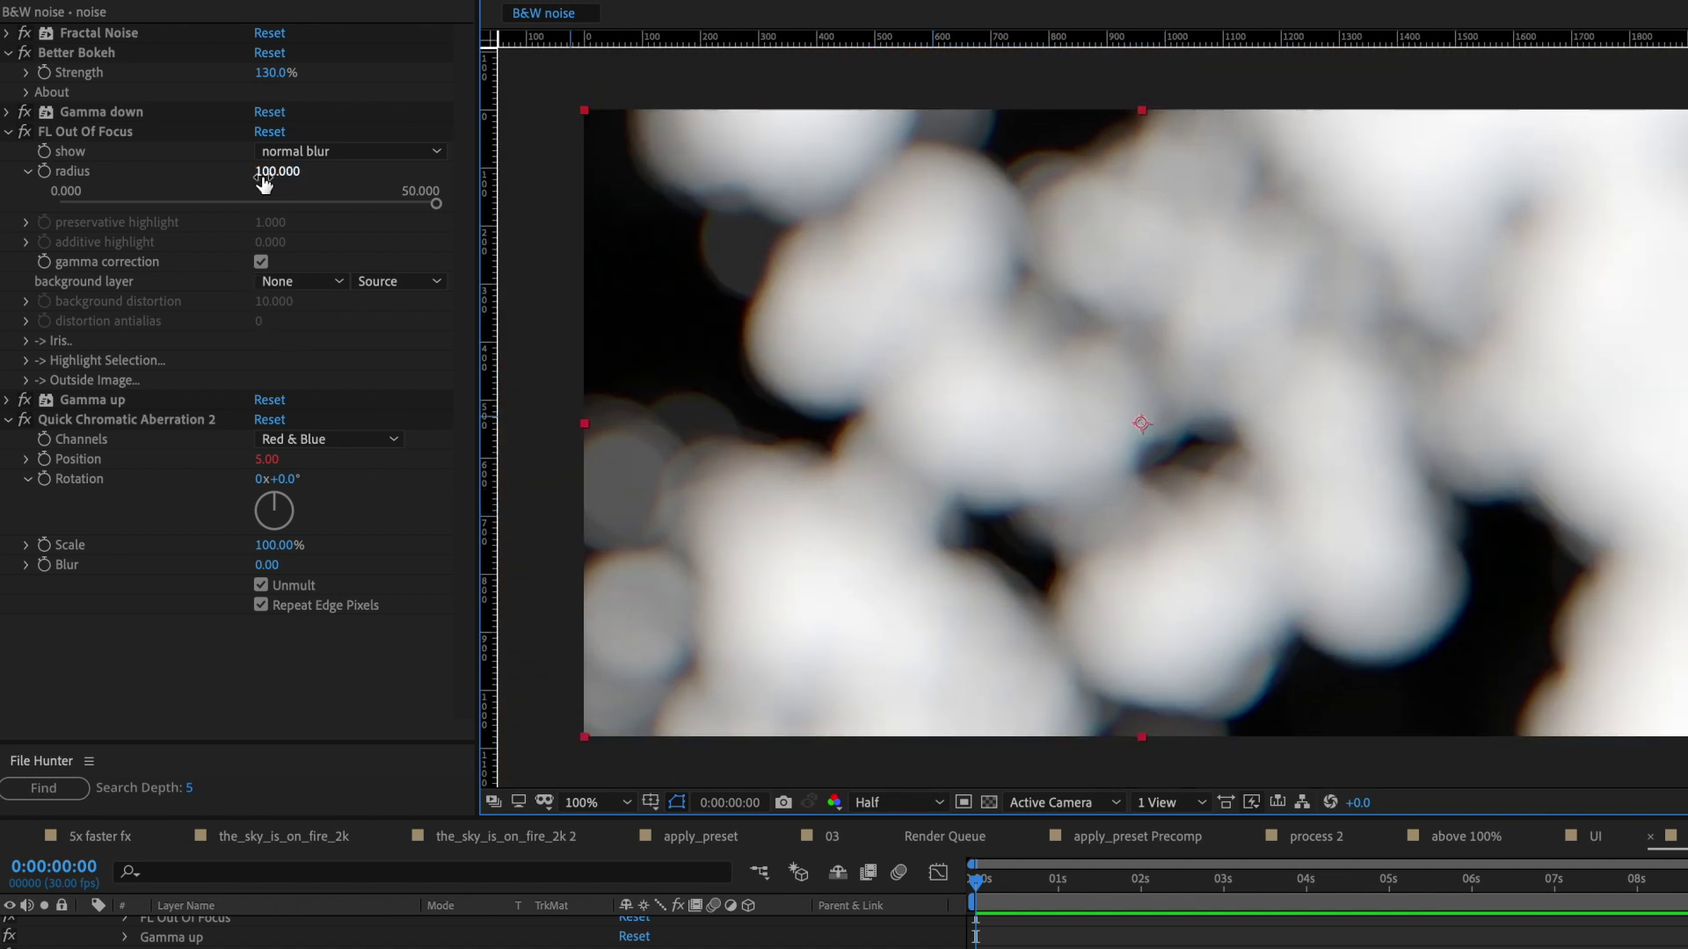
Step: Set the FL Out Of Focus radius to 200
click(262, 175)
text(200)
key(Return)
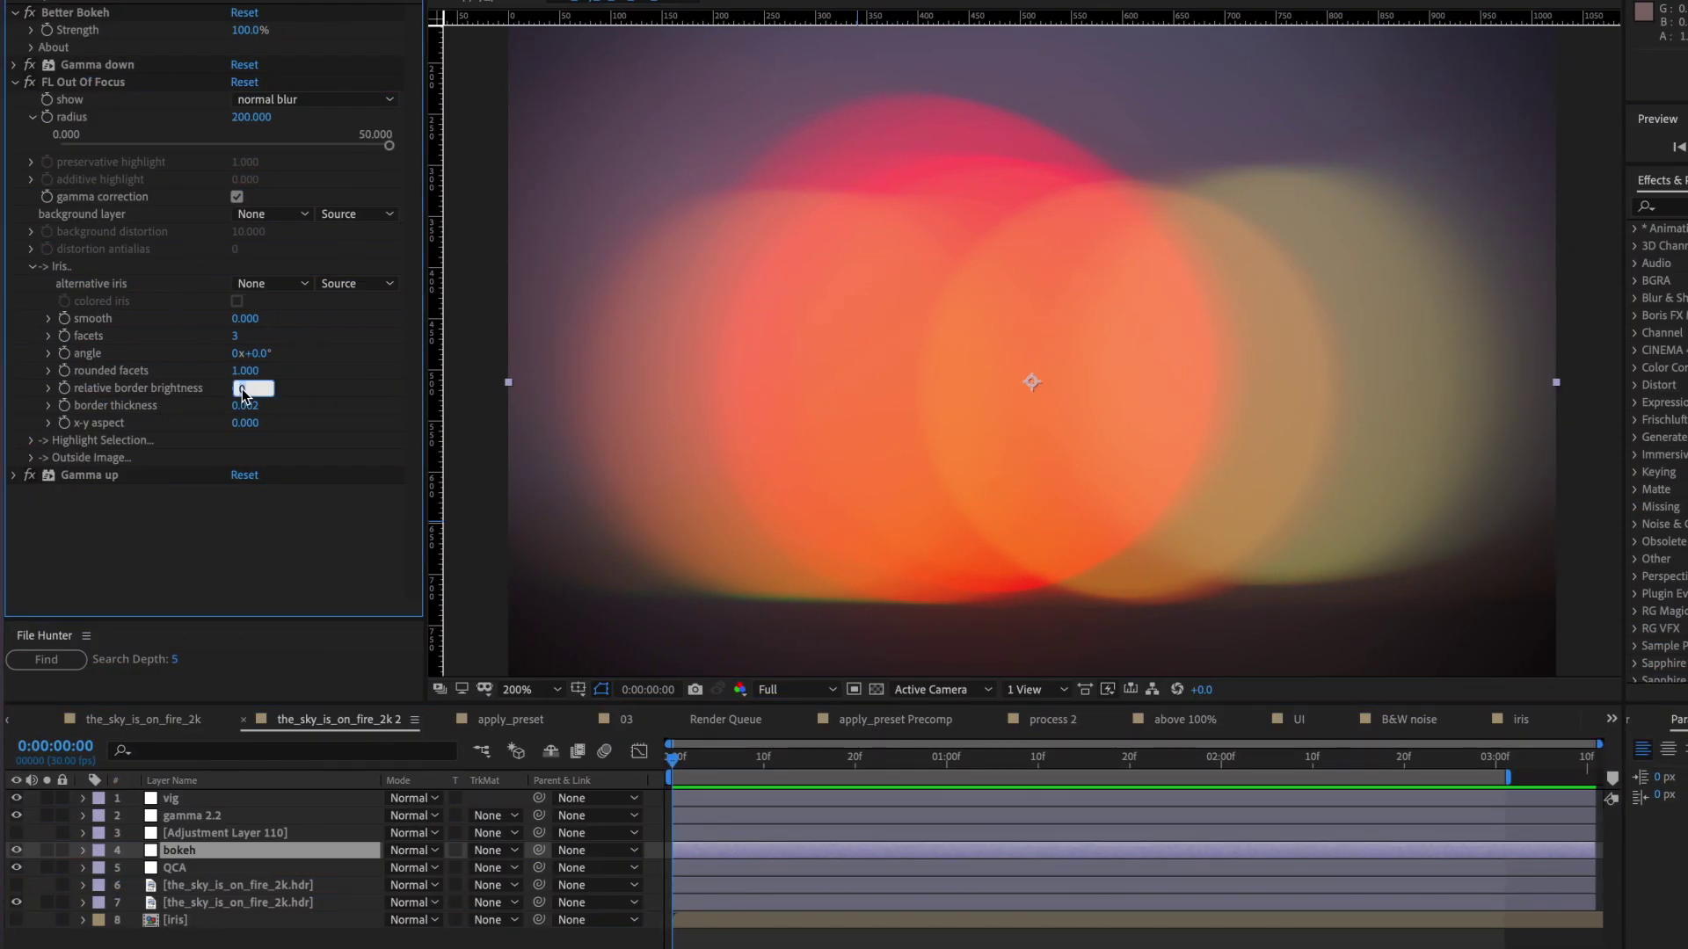
Step: Set the iris relative border brightness to 0.900 and border thickness to 0.002
key(Return)
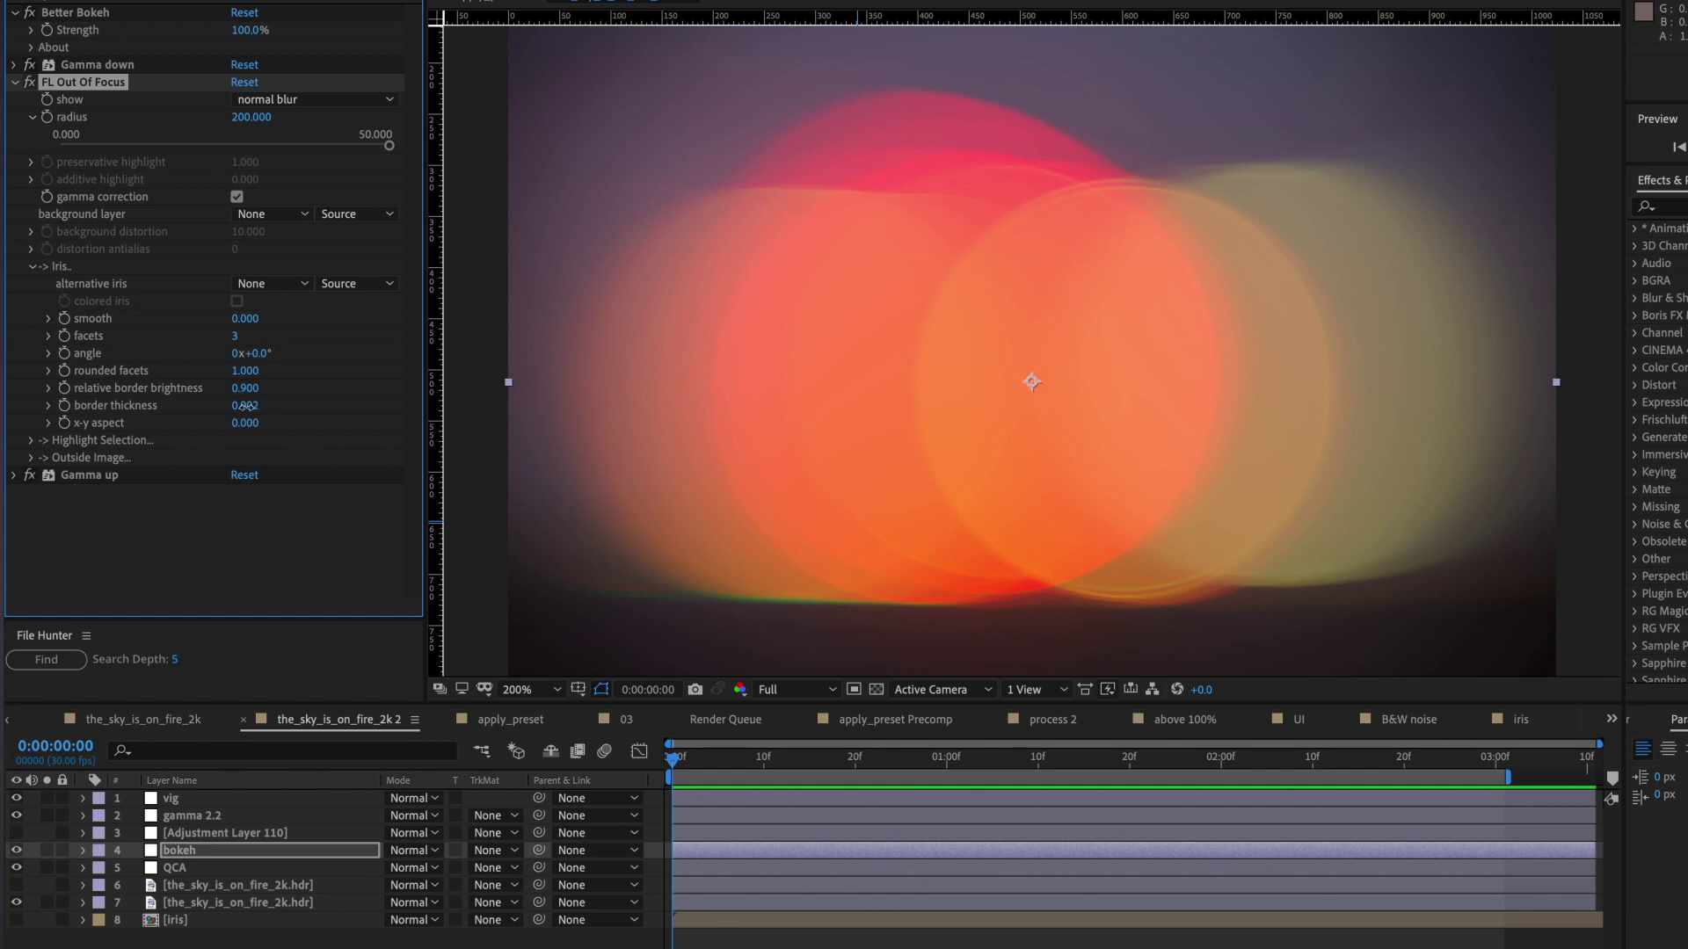
drag(245, 405, 253, 409)
text(2)
key(Return)
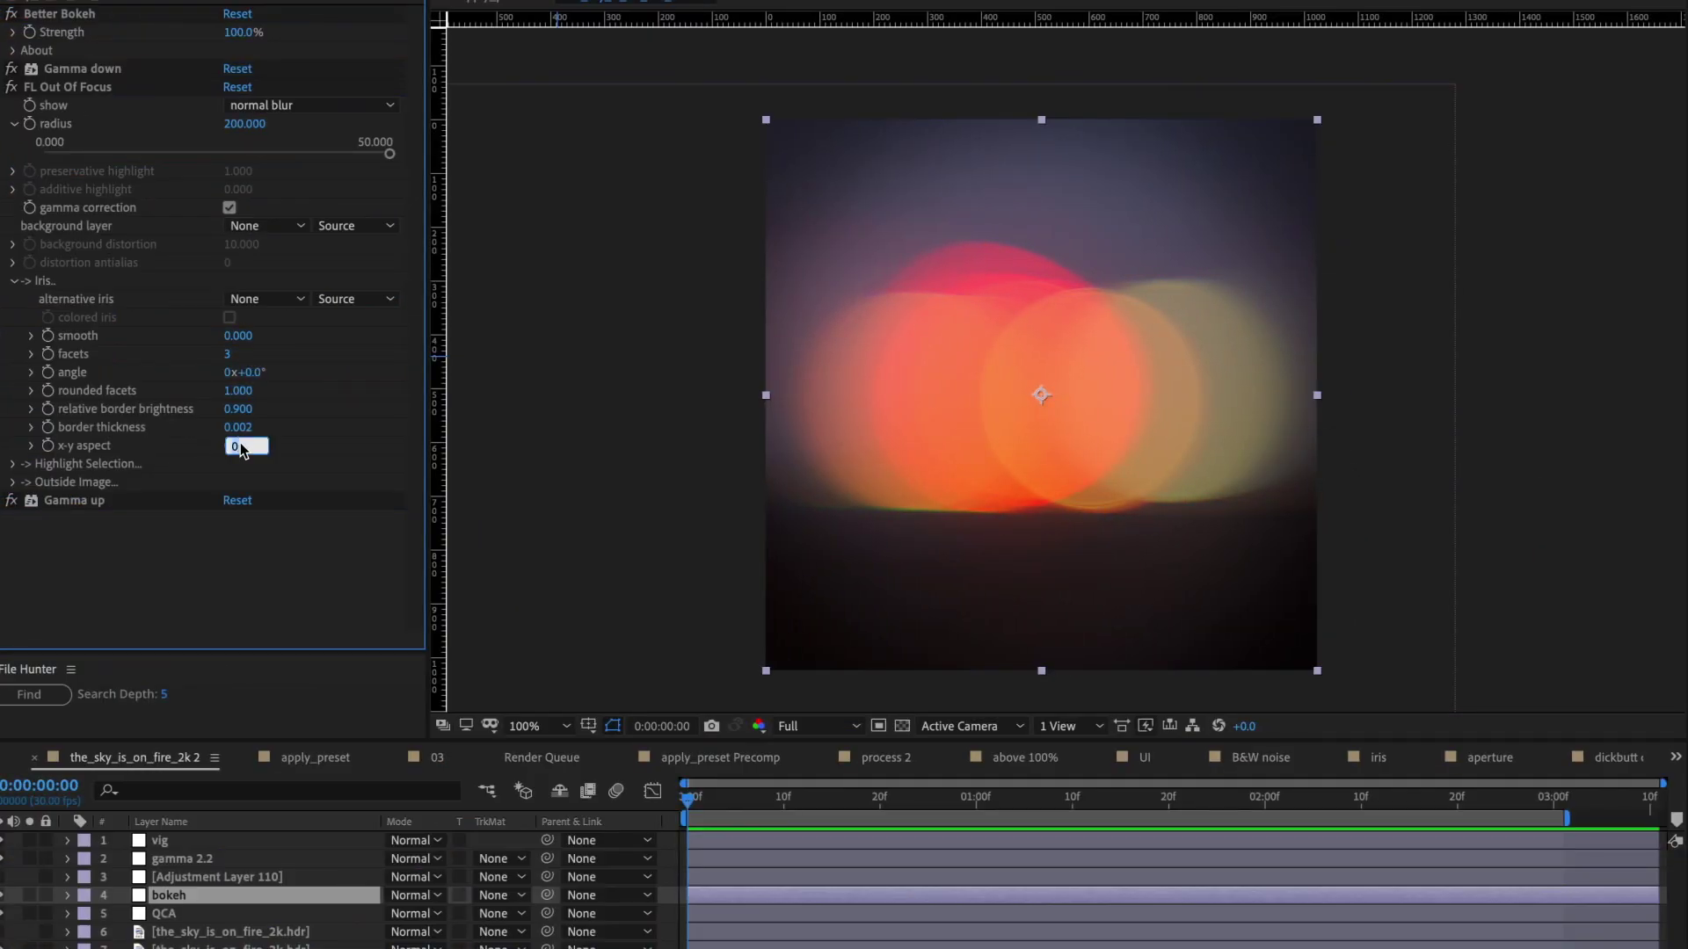
Step: Try iris x-y aspect values 0.75 and -0.75, then settle on -0.2
text(0.75)
key(Return)
click(242, 447)
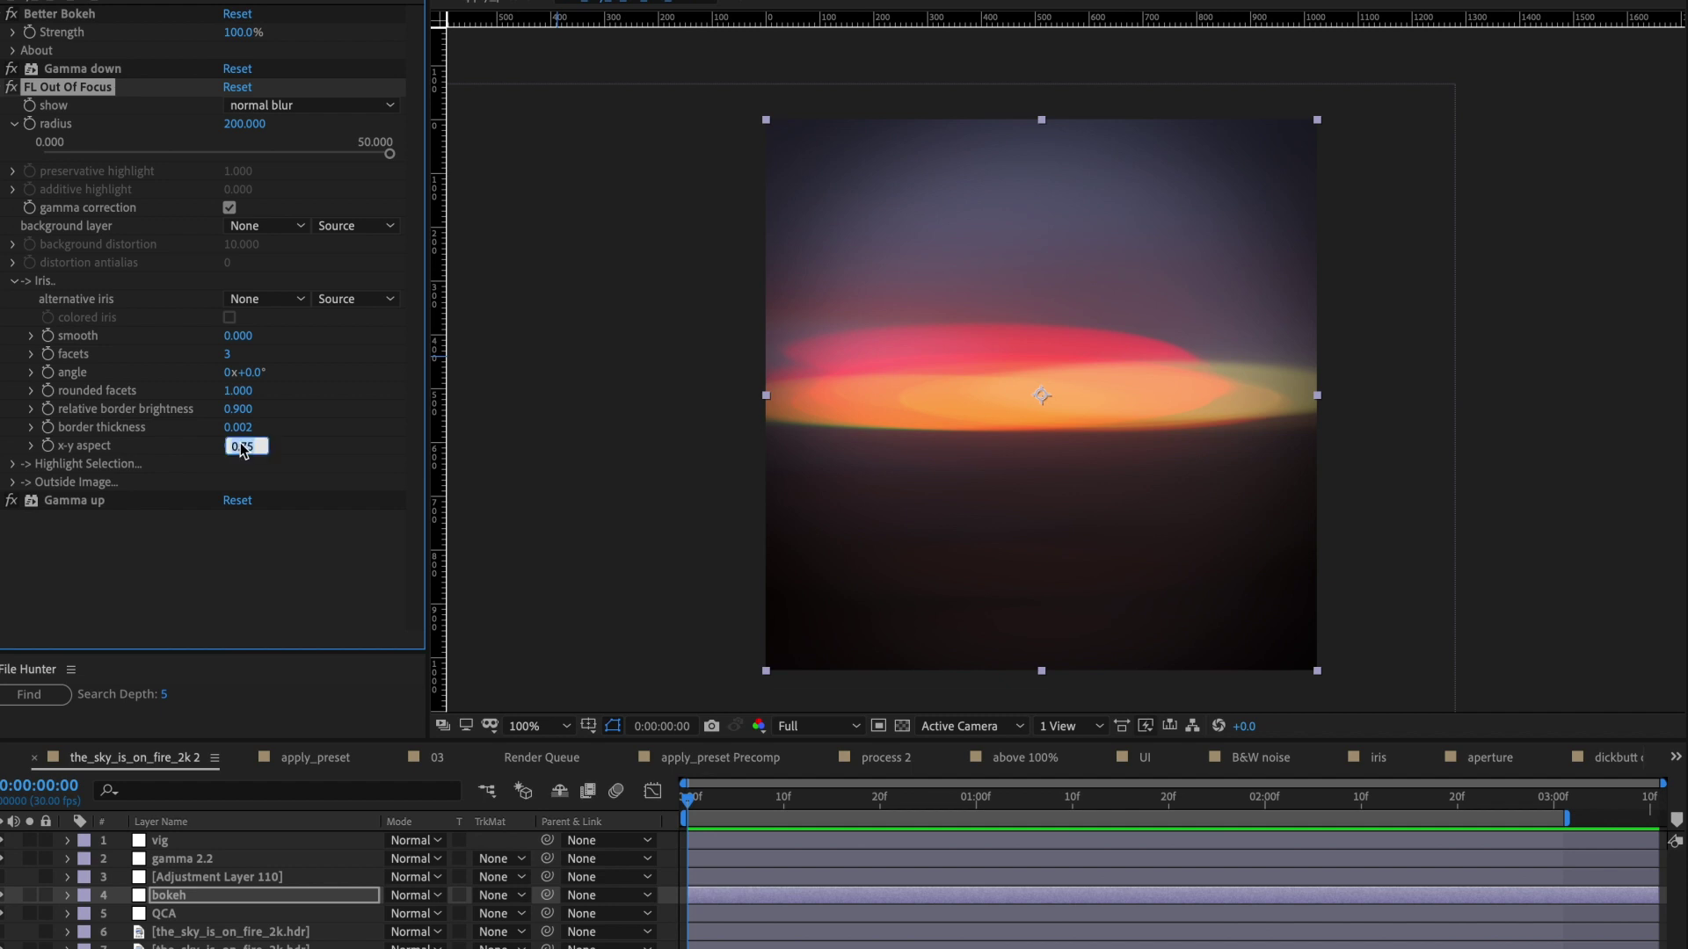
text(-0.75)
key(Return)
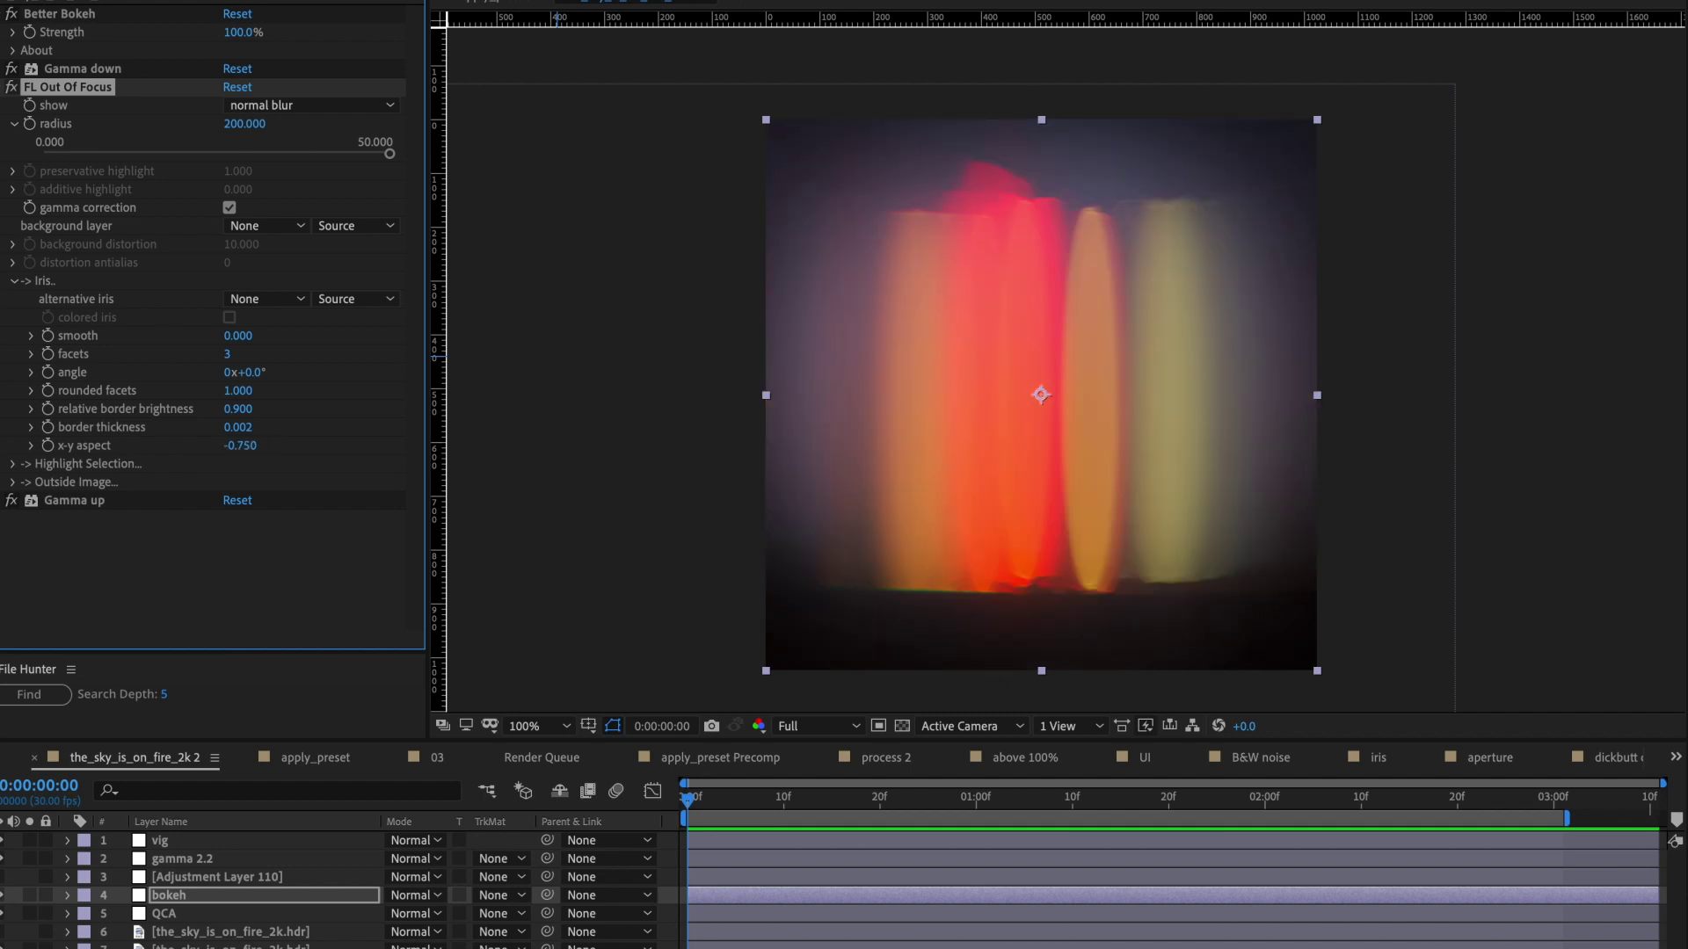
click(244, 447)
text(-.2)
key(Return)
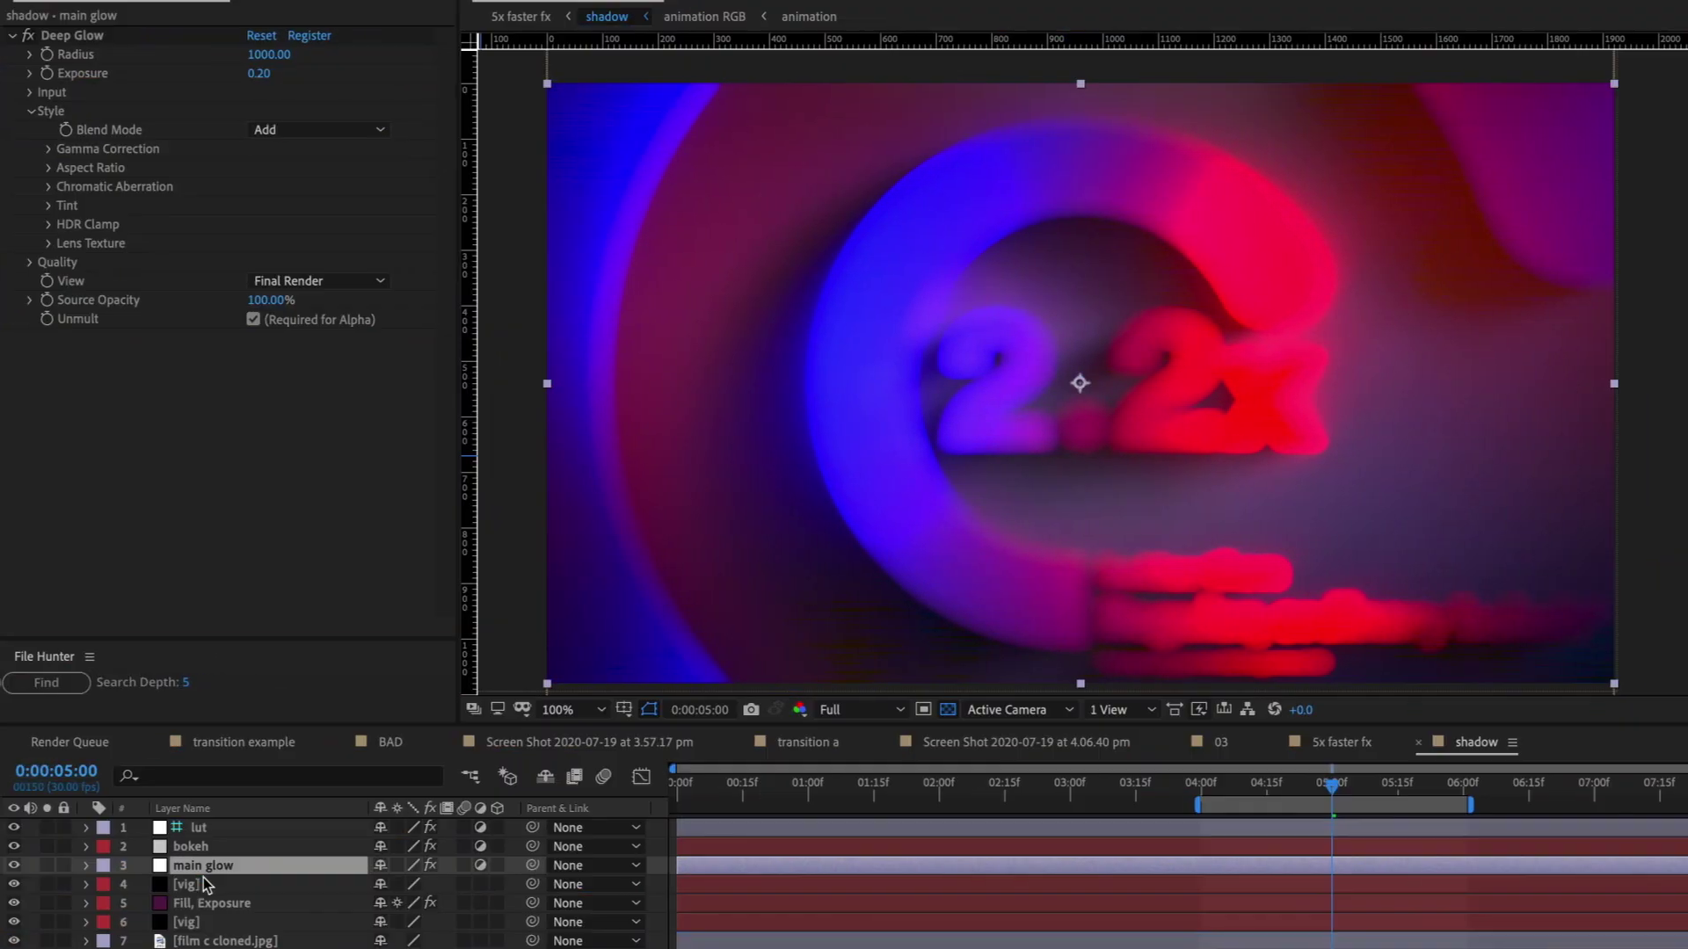
Step: Toggle the main glow layer off and back on, then hide the bokeh layer
click(13, 866)
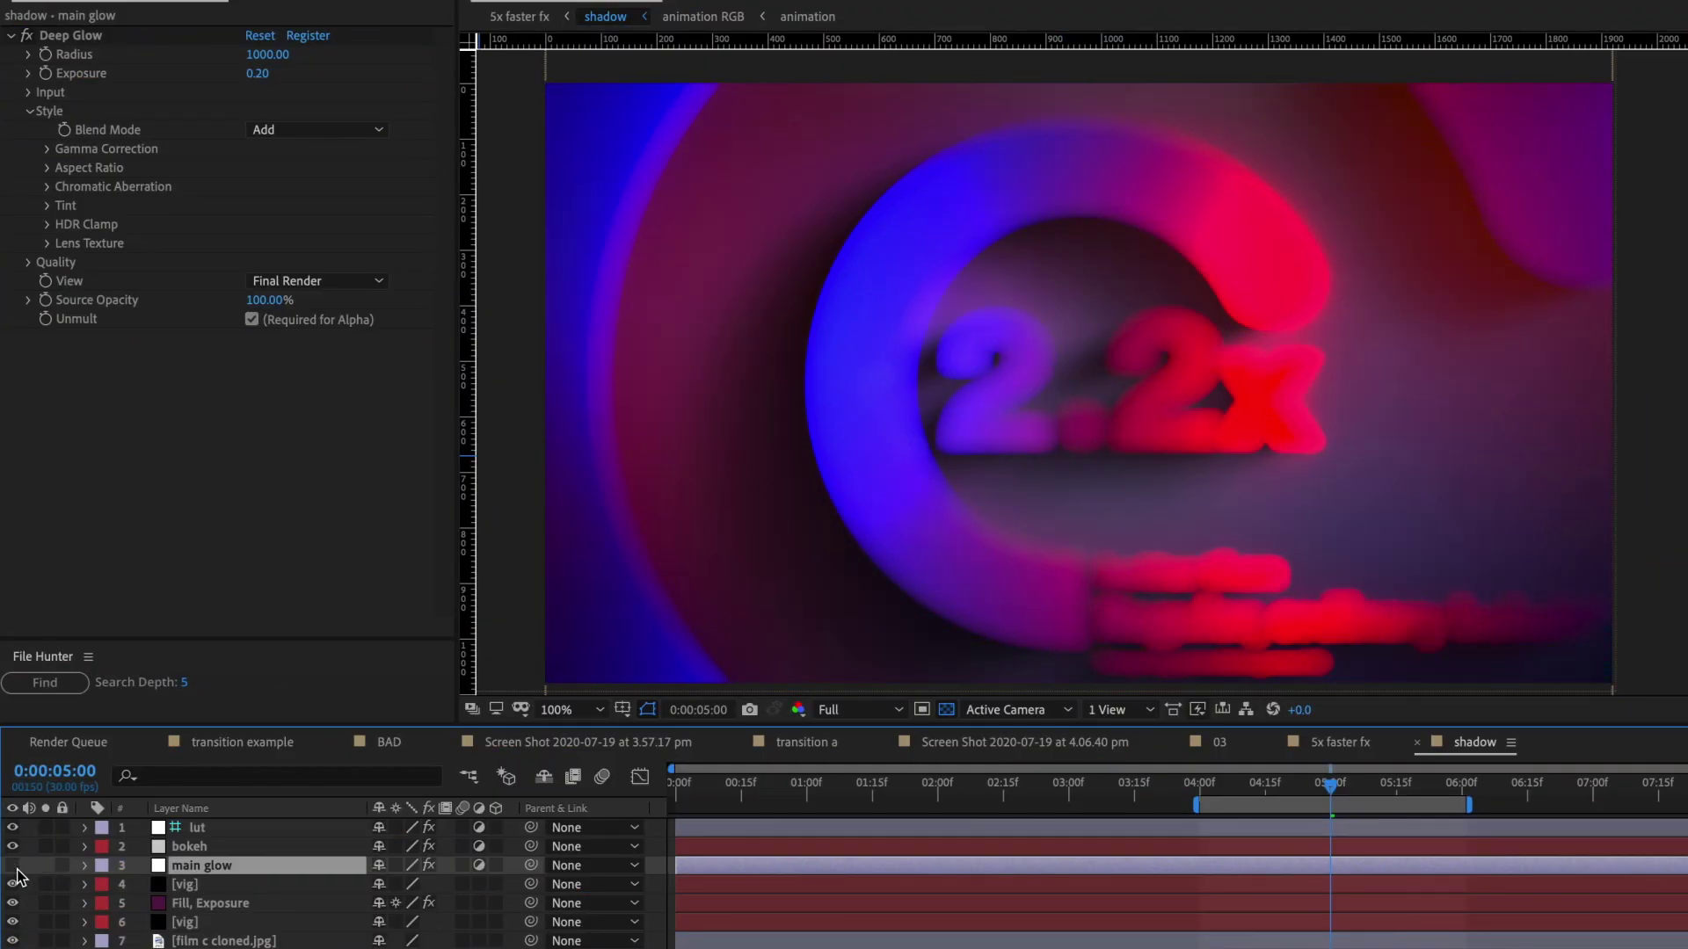
click(15, 868)
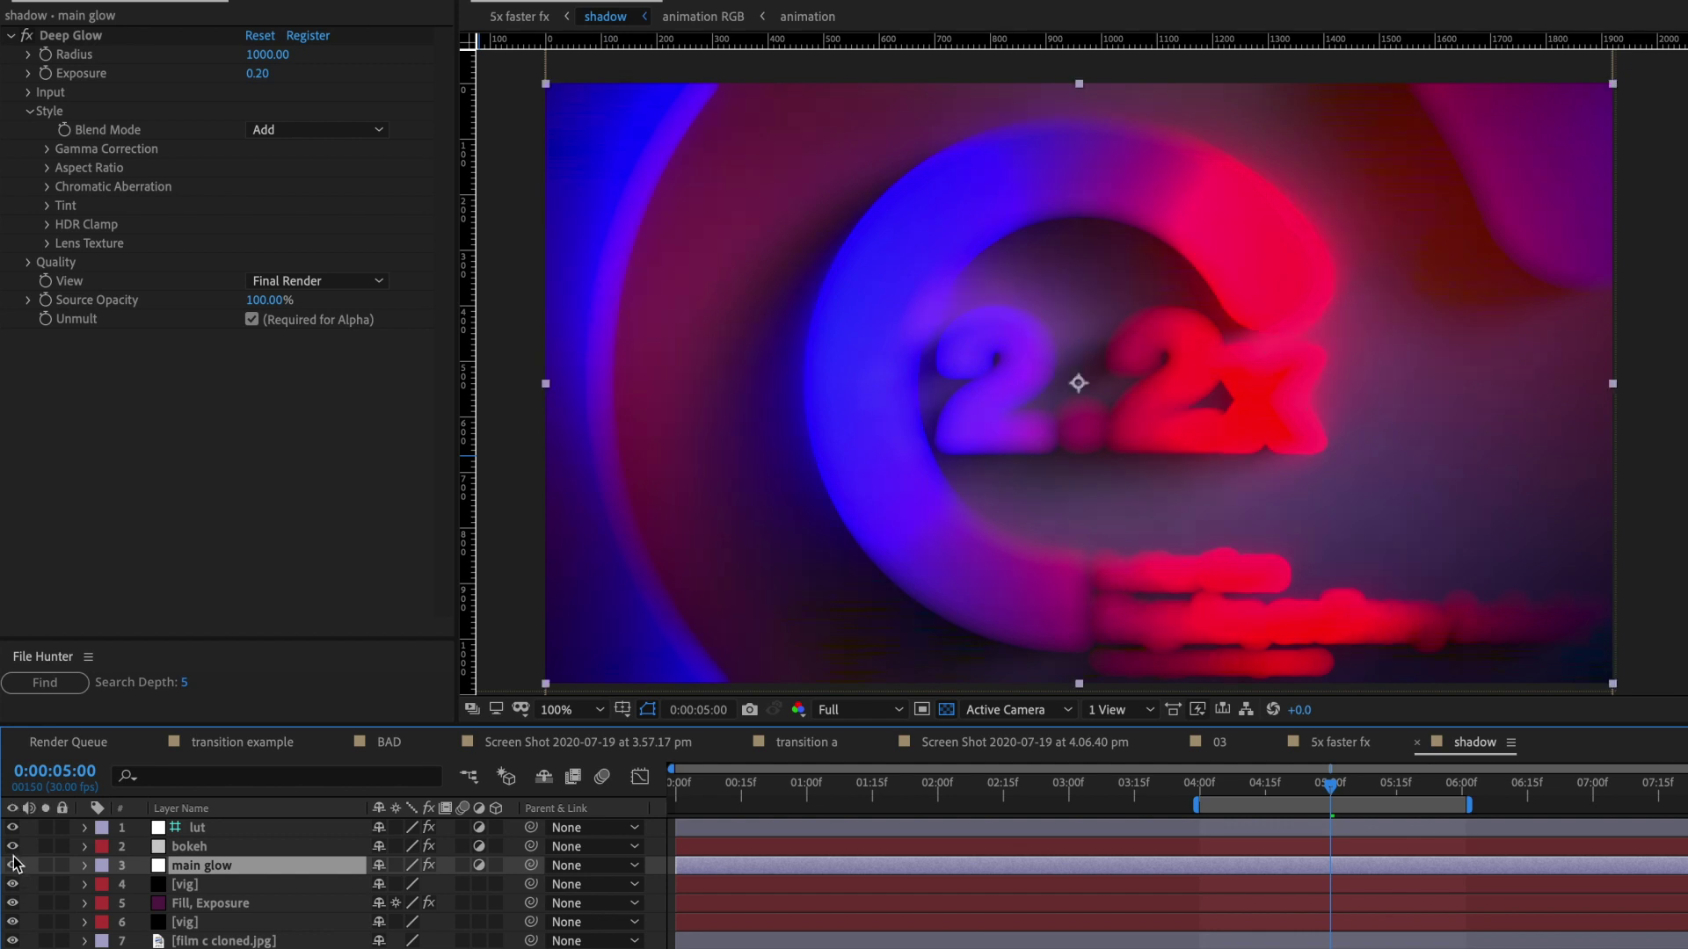
click(13, 848)
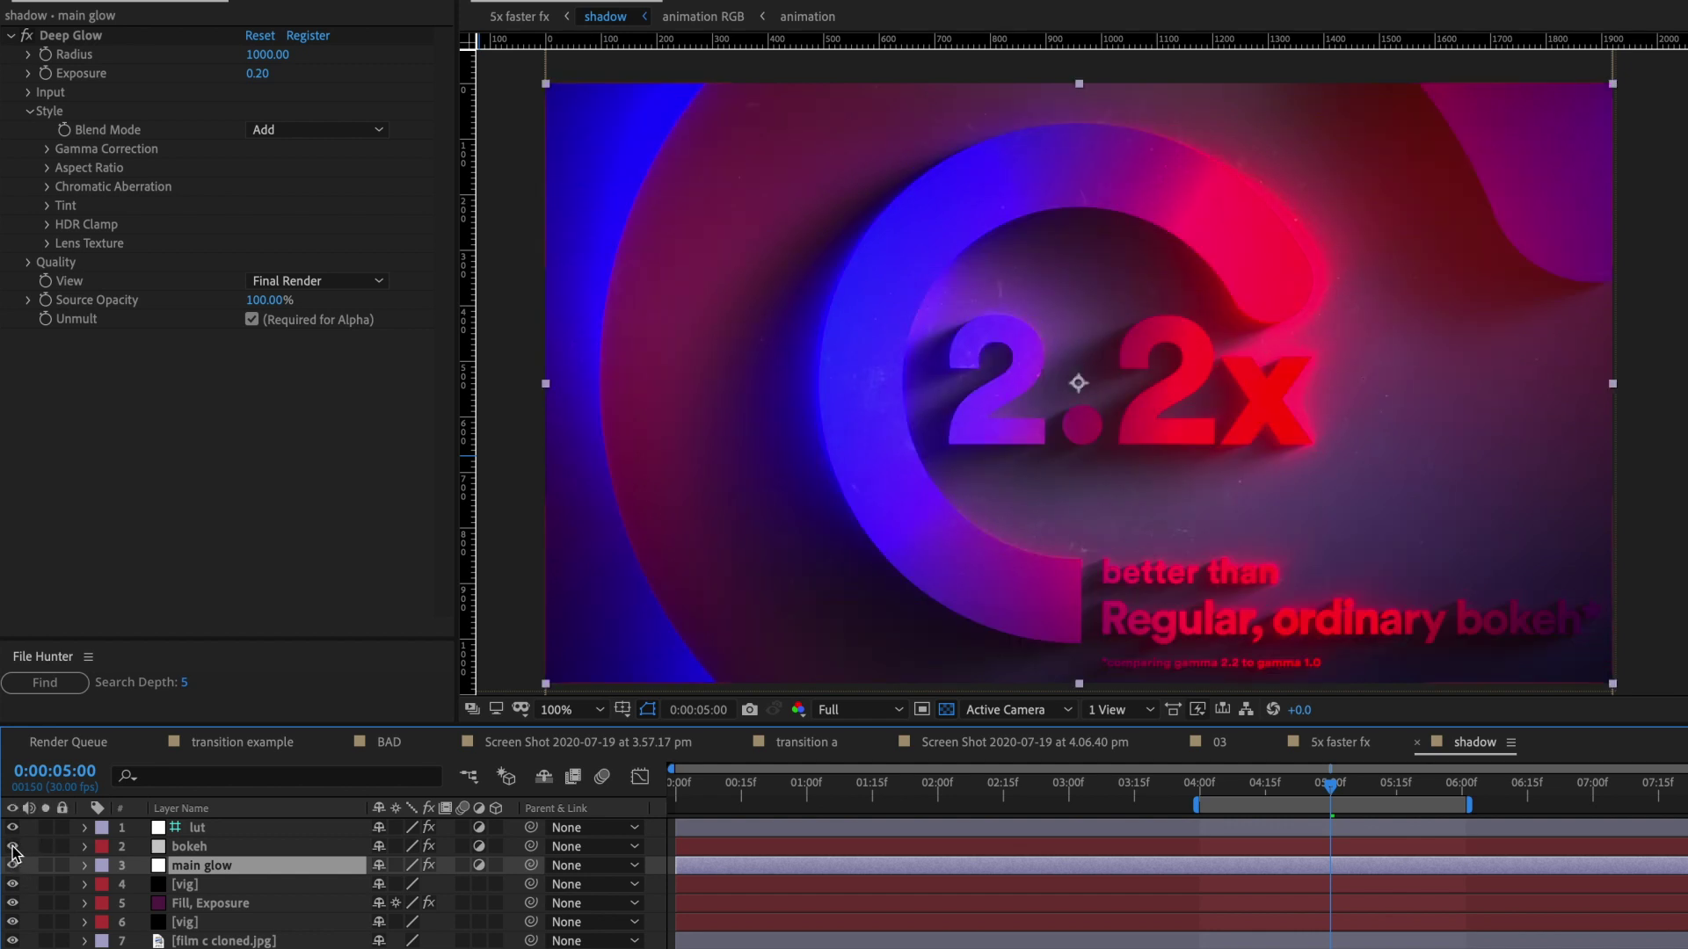
Step: Turn the bokeh layer back on and expand the subtle glow's Deep Glow Input settings
click(13, 847)
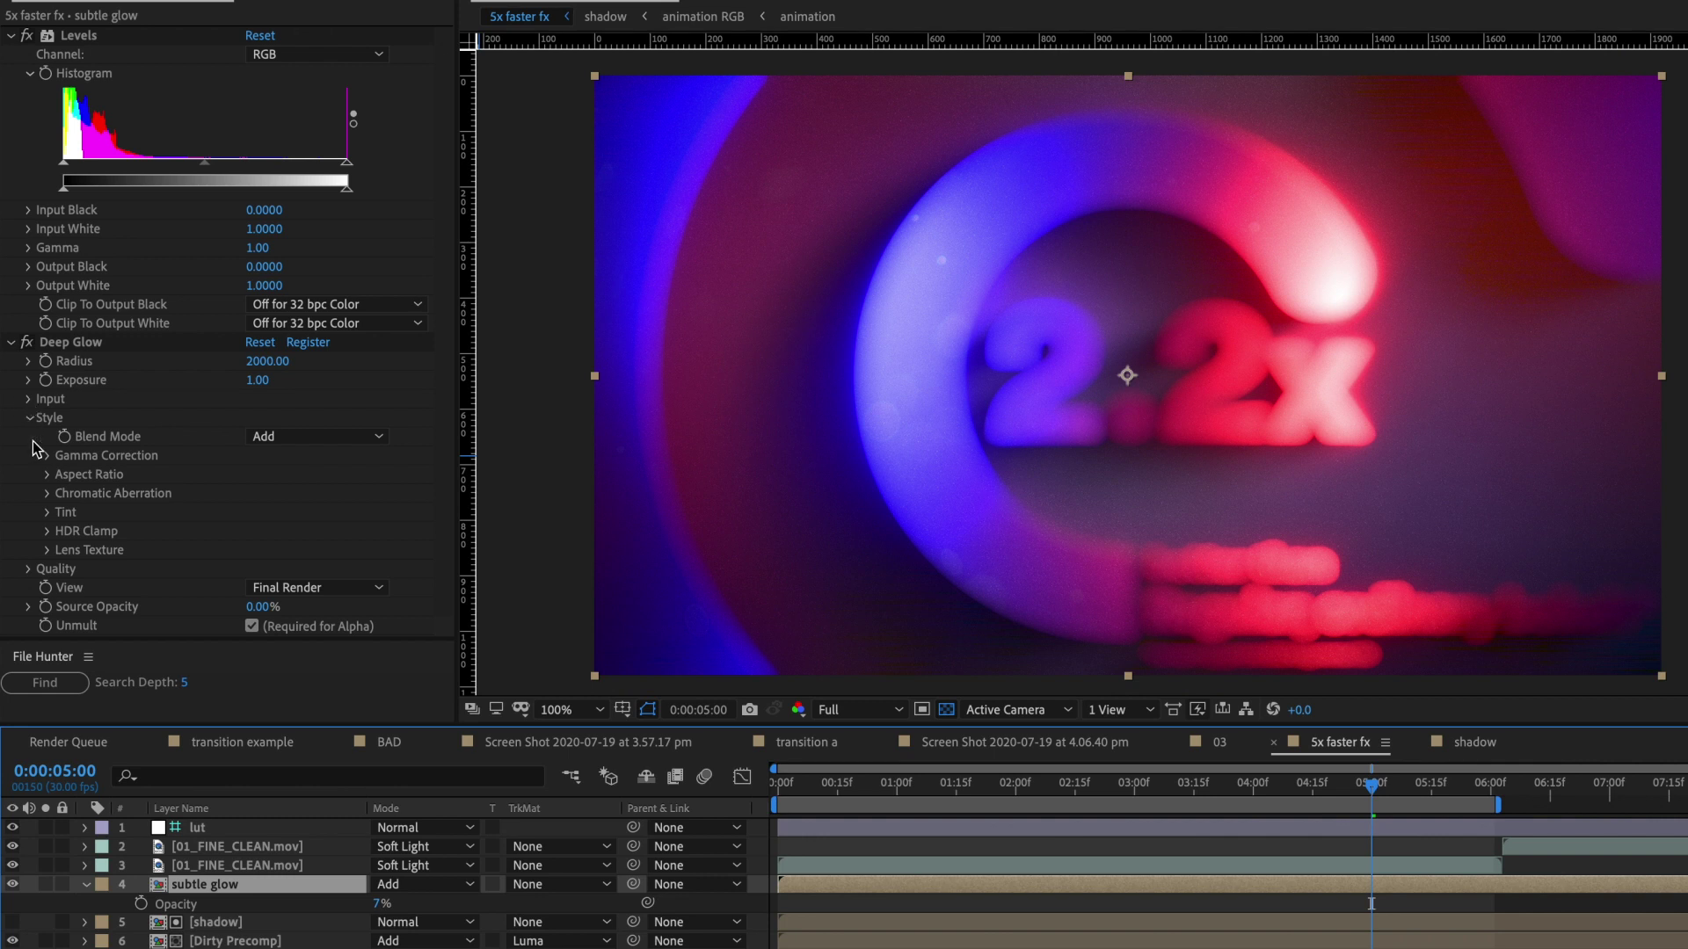
click(30, 399)
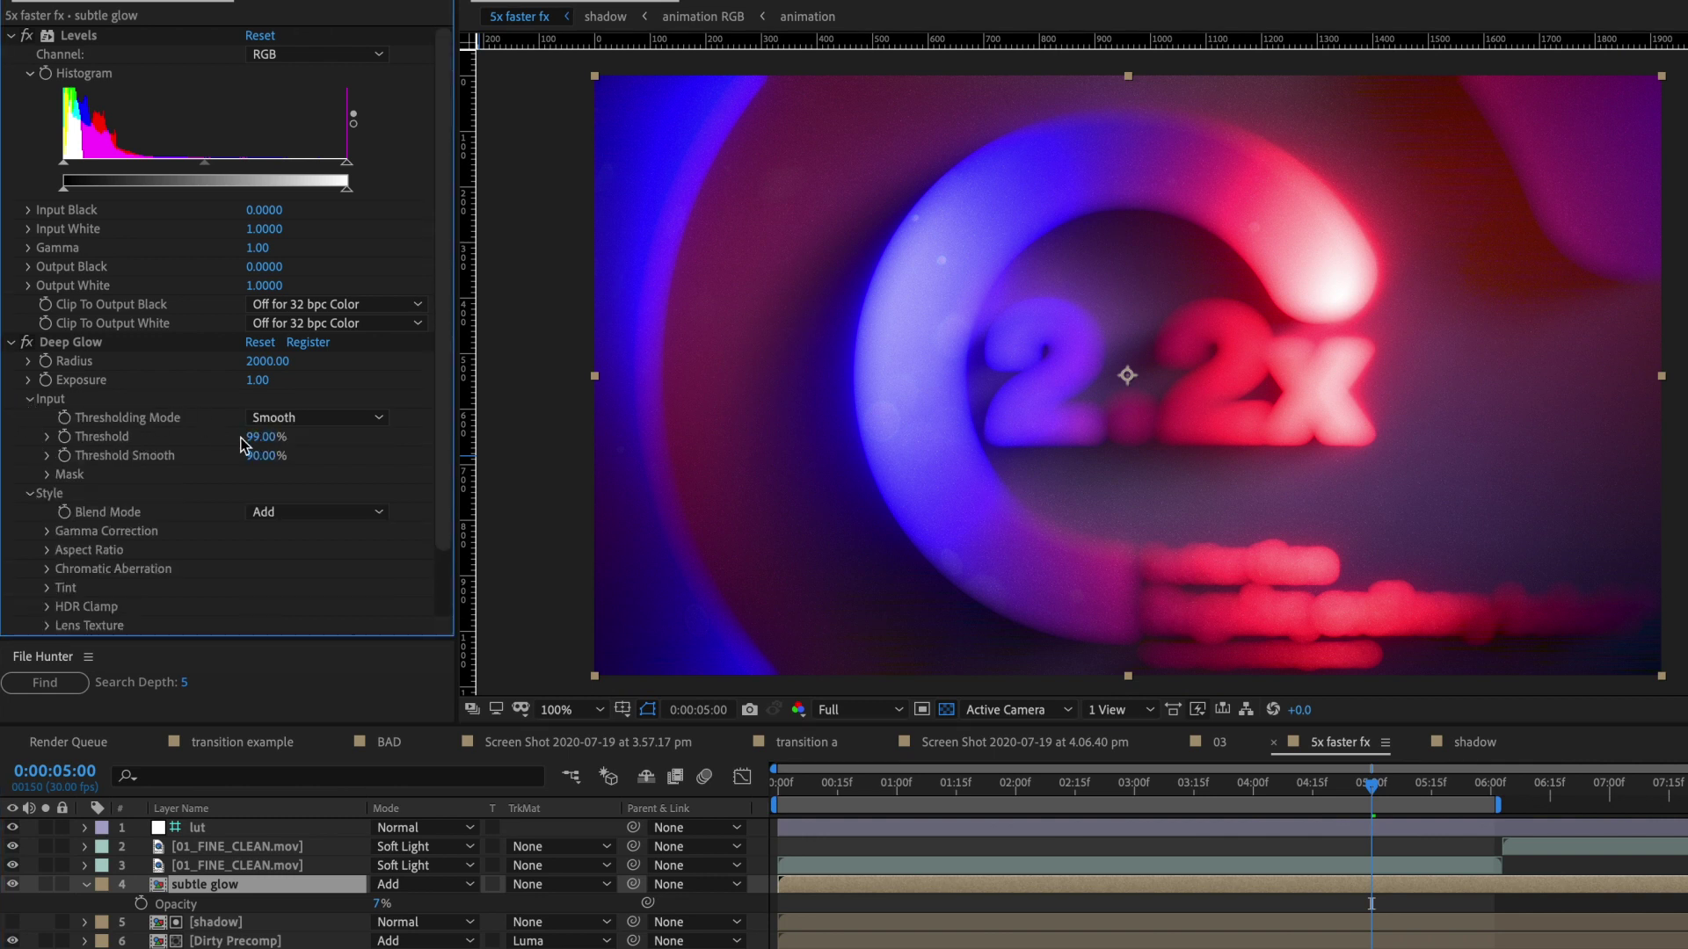
click(12, 884)
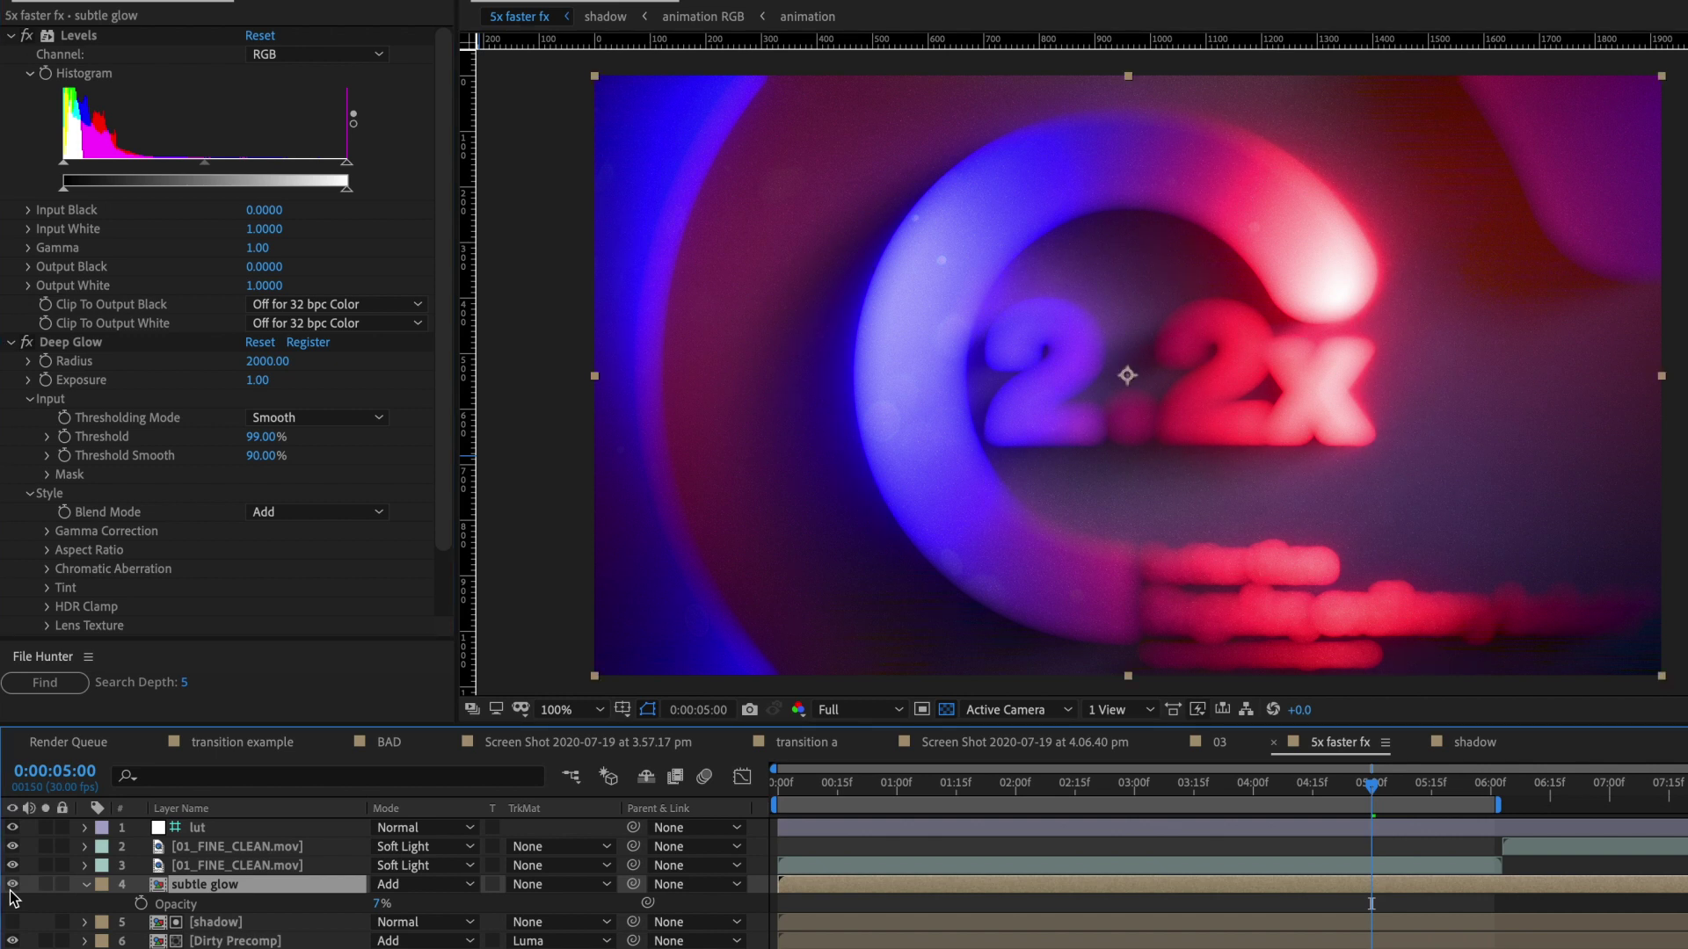